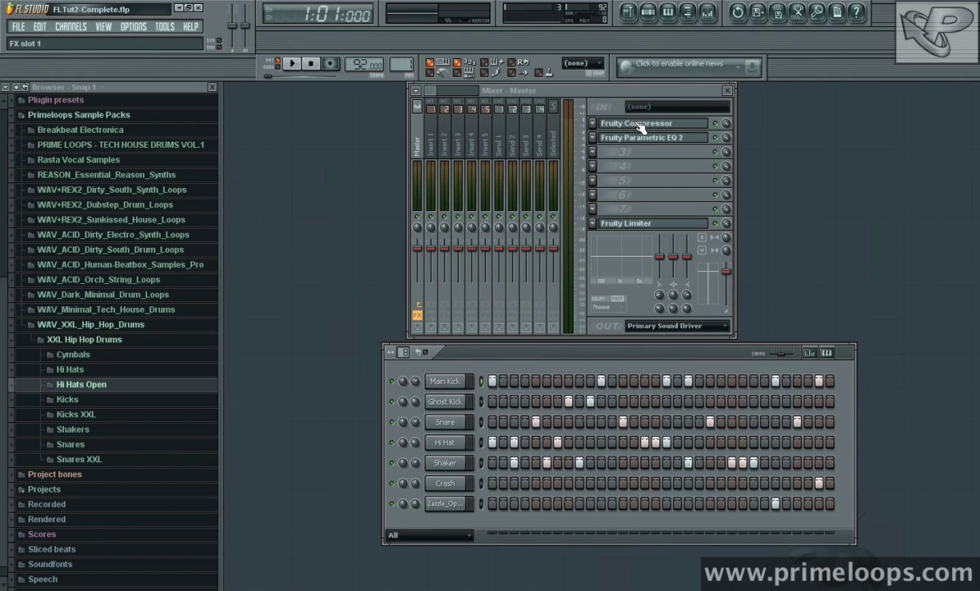
- Audition the drum pattern and light the third Hi Hat step
{"action": "left_click", "coordinate": [291, 64]}
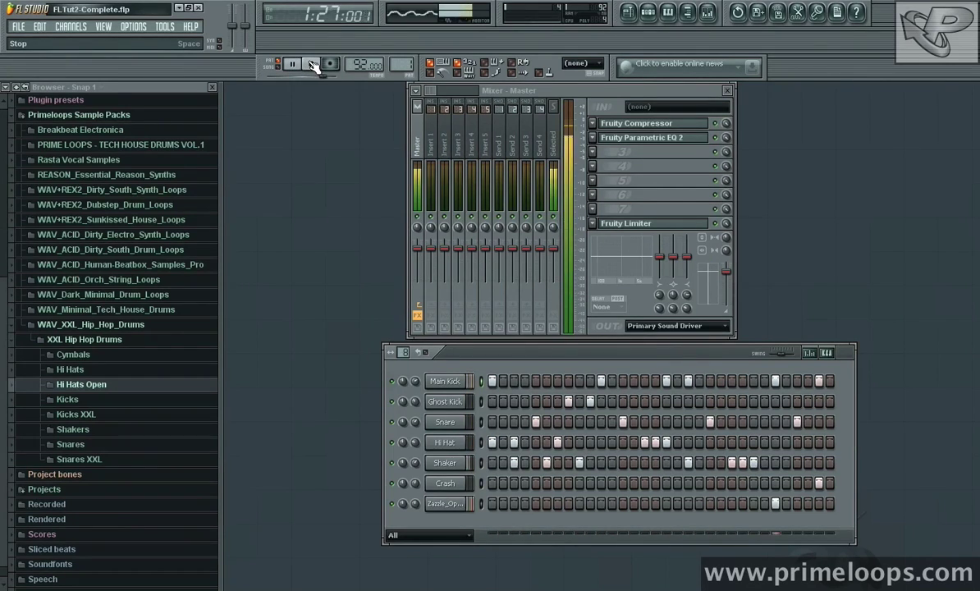
{"action": "left_click", "coordinate": [312, 65]}
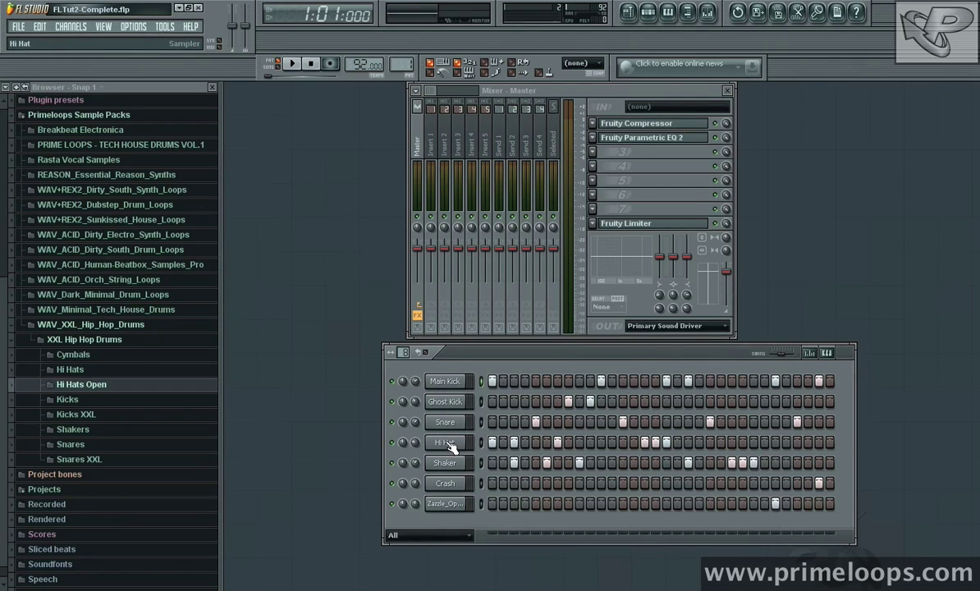
{"action": "left_click", "coordinate": [513, 442]}
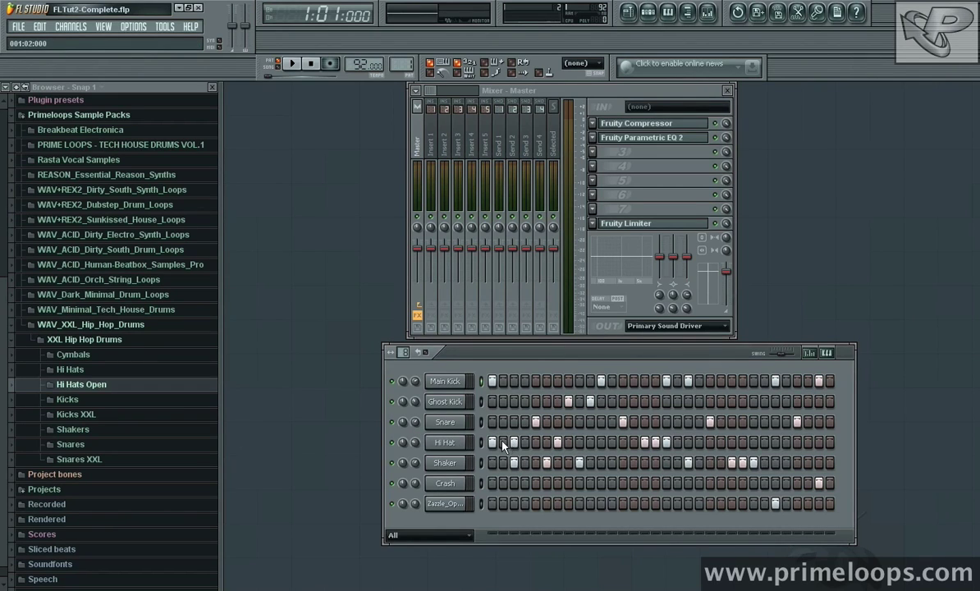
- Open the Hi Hat channel settings and set its target mixer track to Insert 1
{"action": "left_click", "coordinate": [448, 443]}
{"action": "left_click_drag", "start_coordinate": [855, 138], "coordinate": [856, 99]}
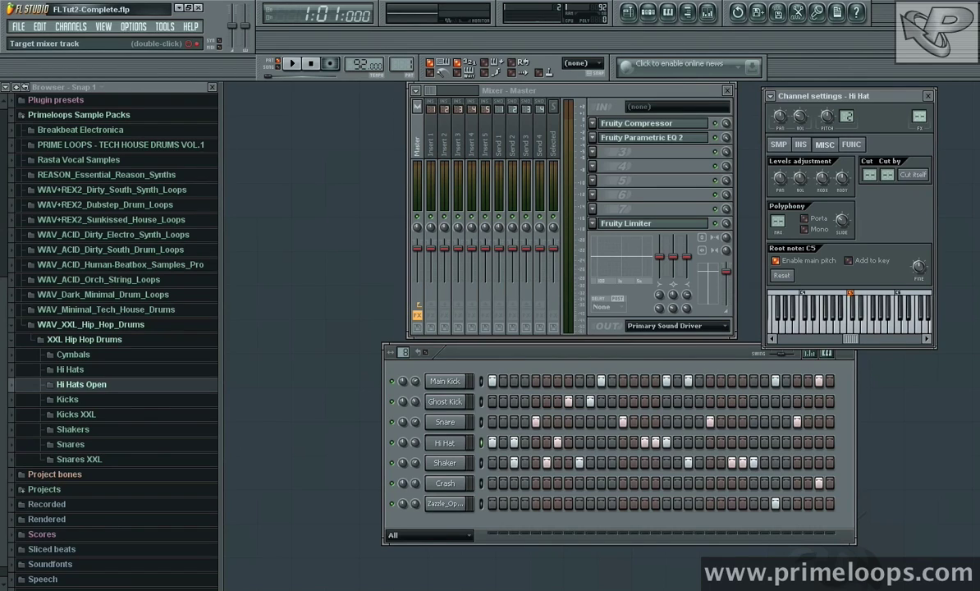
{"action": "left_click_drag", "start_coordinate": [918, 115], "coordinate": [918, 111]}
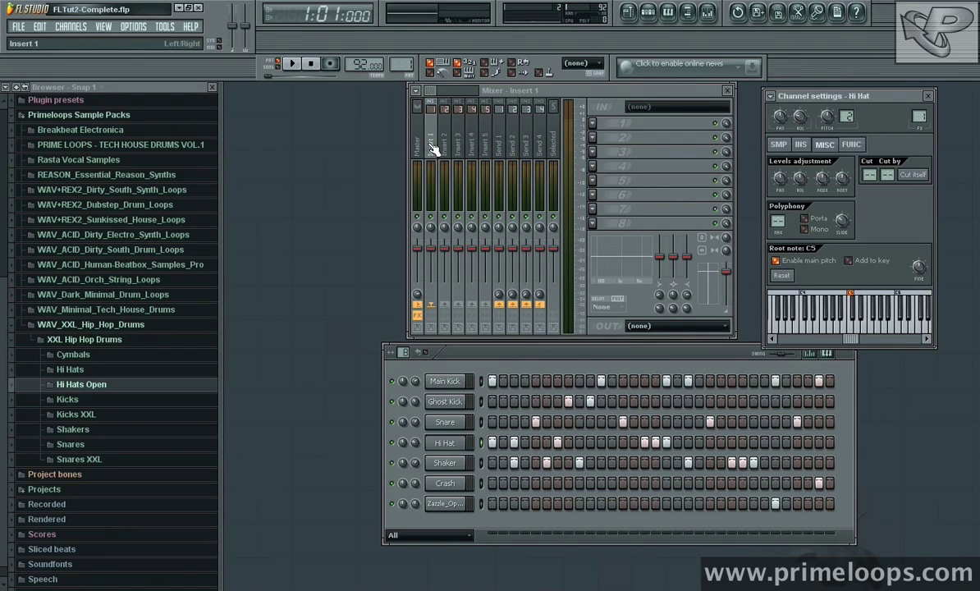
- Toggle the mixer view and load Fruity Reeverb into Insert 1's first effect slot
{"action": "left_click_drag", "start_coordinate": [632, 92], "coordinate": [604, 91]}
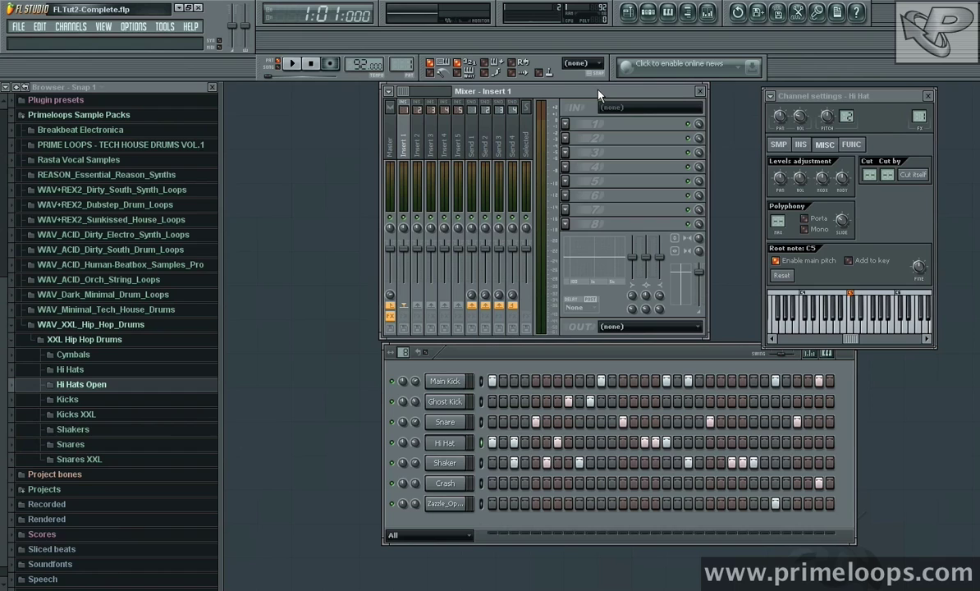
{"action": "left_click", "coordinate": [708, 11]}
{"action": "left_click", "coordinate": [708, 11]}
{"action": "left_click", "coordinate": [707, 13]}
{"action": "left_click", "coordinate": [707, 11]}
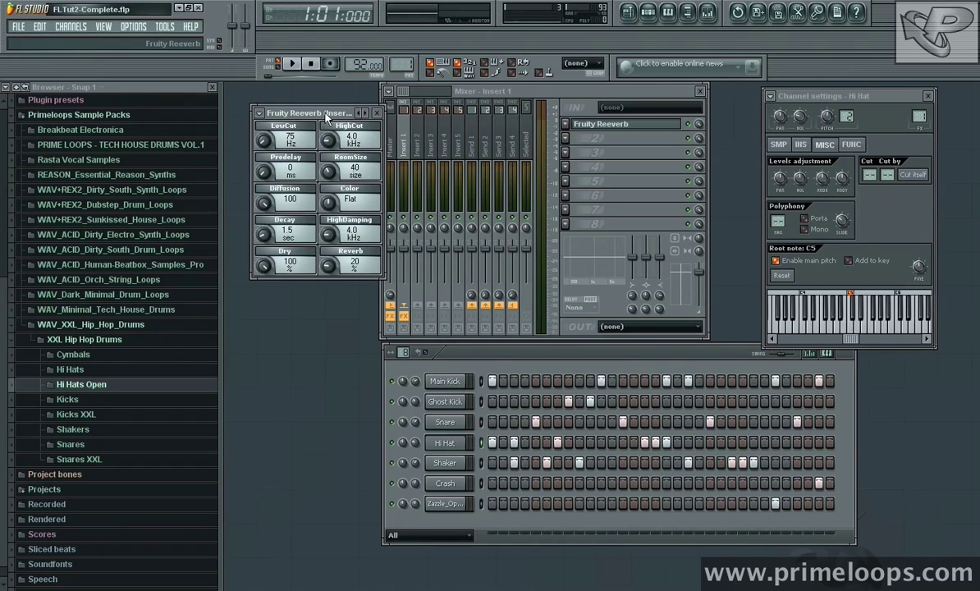
{"action": "left_click_drag", "start_coordinate": [327, 107], "coordinate": [306, 129]}
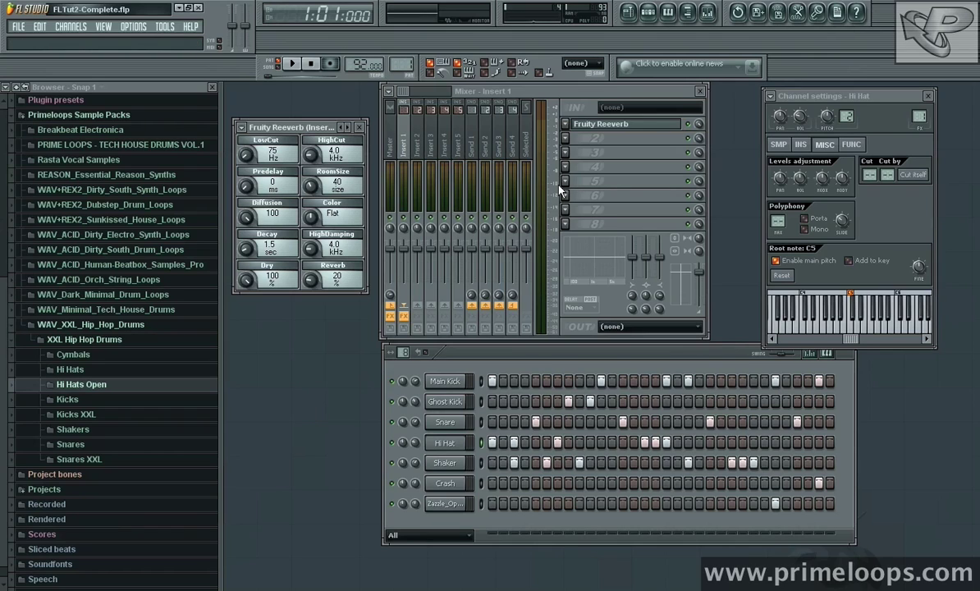
- Preview the reverb, then set RoomSize to 10 and Reverb to 86%
{"action": "key", "text": "space"}
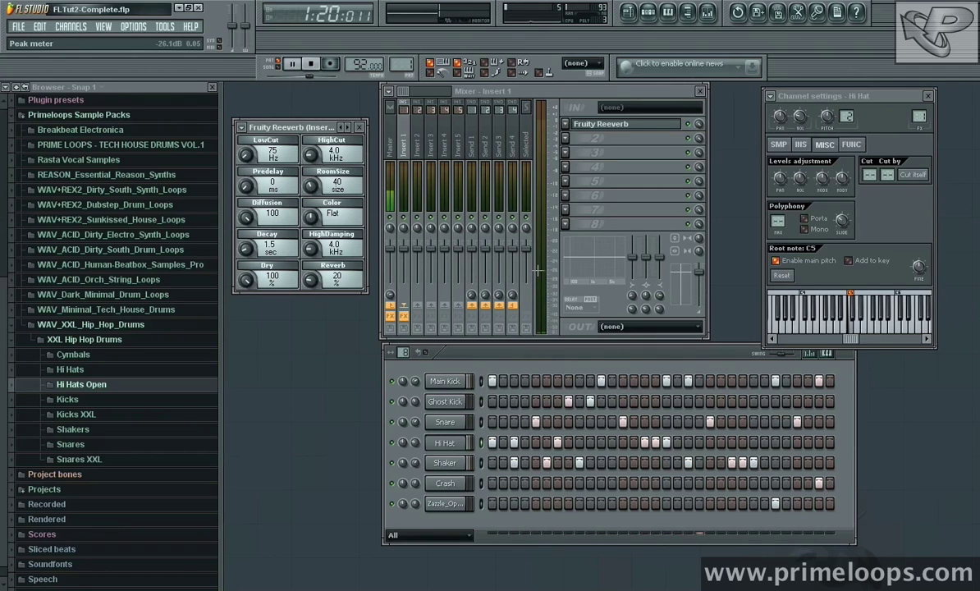
{"action": "key", "text": "space"}
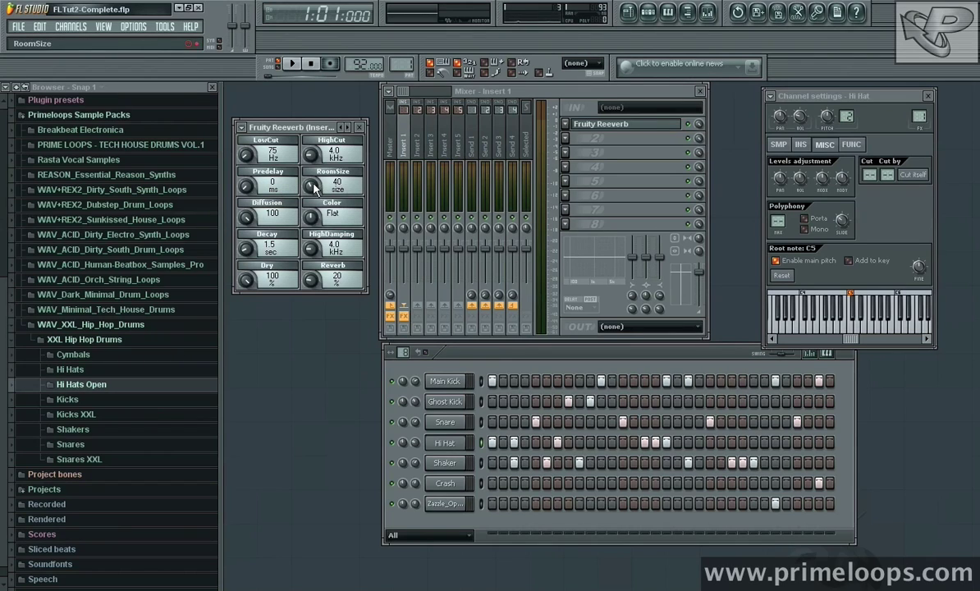
{"action": "left_click_drag", "start_coordinate": [312, 187], "coordinate": [312, 205]}
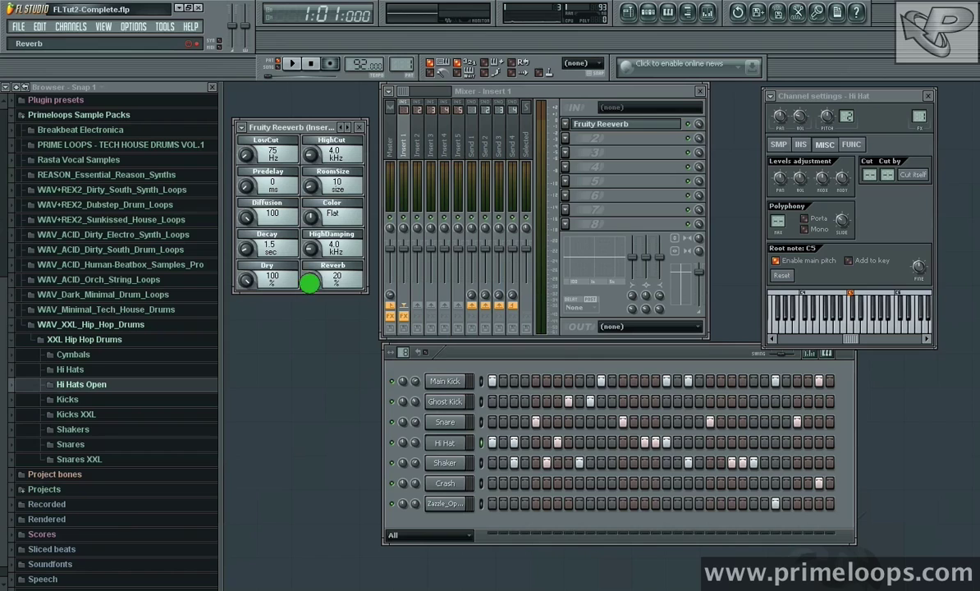
{"action": "left_click_drag", "start_coordinate": [309, 283], "coordinate": [309, 264]}
- Lower the reverb's HighDamping to 2.0 kHz, previewing the sound before and after
{"action": "key", "text": "space"}
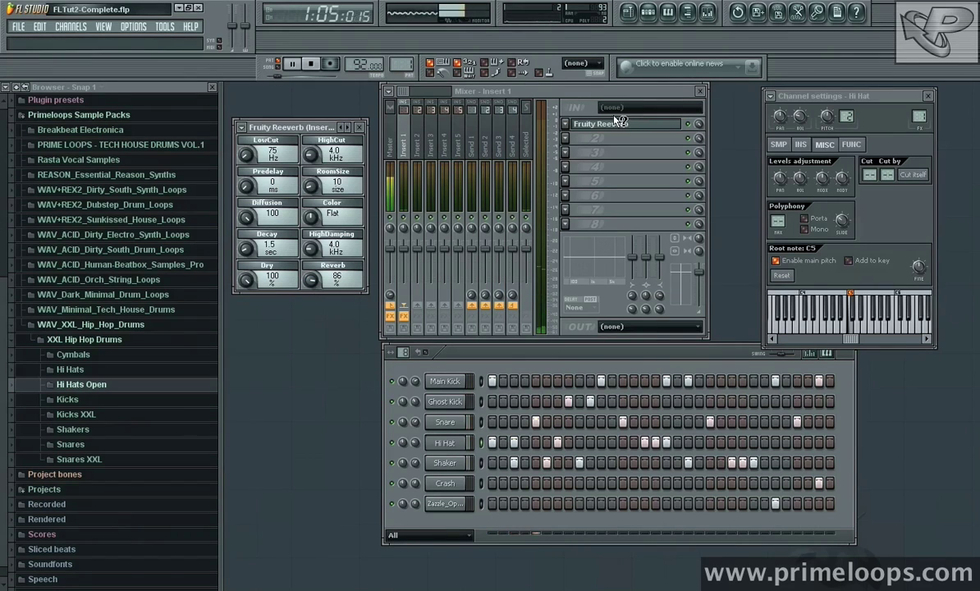
{"action": "key", "text": "space"}
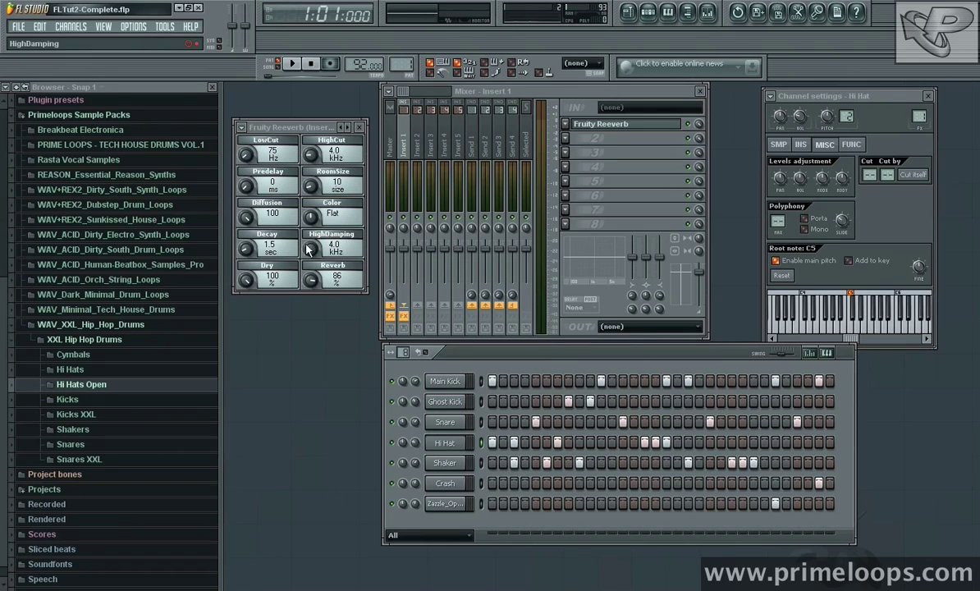
{"action": "left_click_drag", "start_coordinate": [311, 247], "coordinate": [307, 256]}
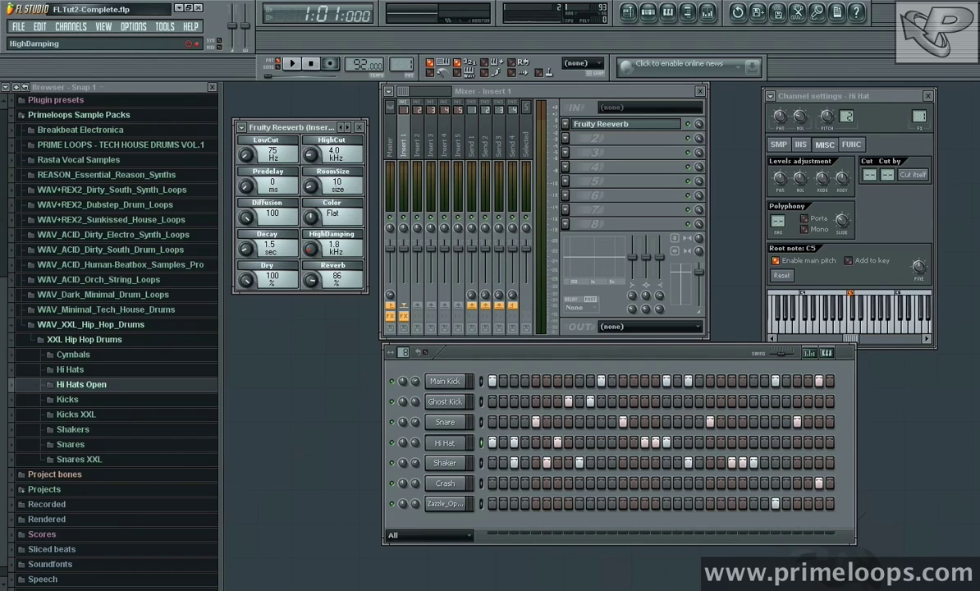
{"action": "left_click_drag", "start_coordinate": [307, 256], "coordinate": [308, 252]}
{"action": "key", "text": "space"}
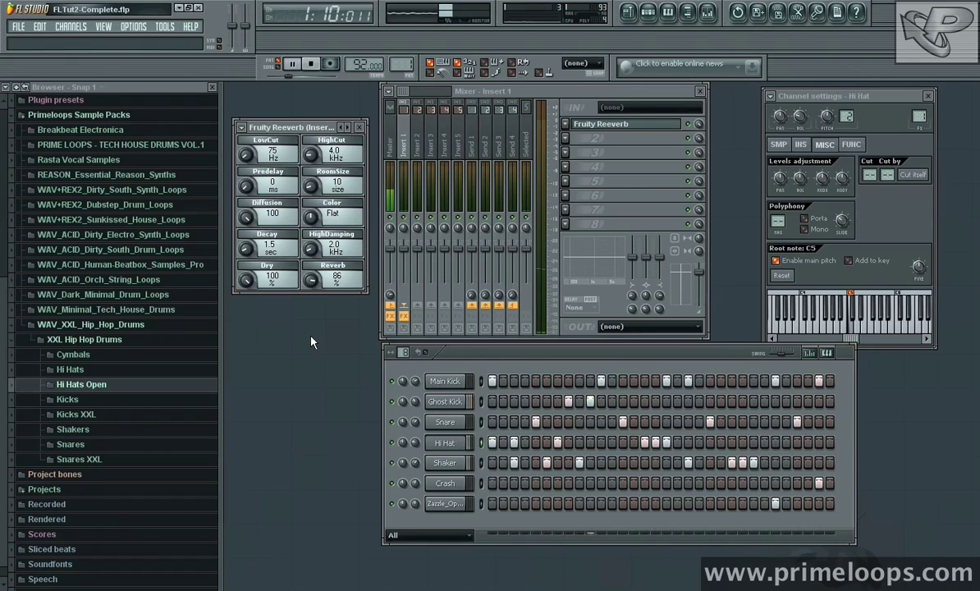
{"action": "key", "text": "space"}
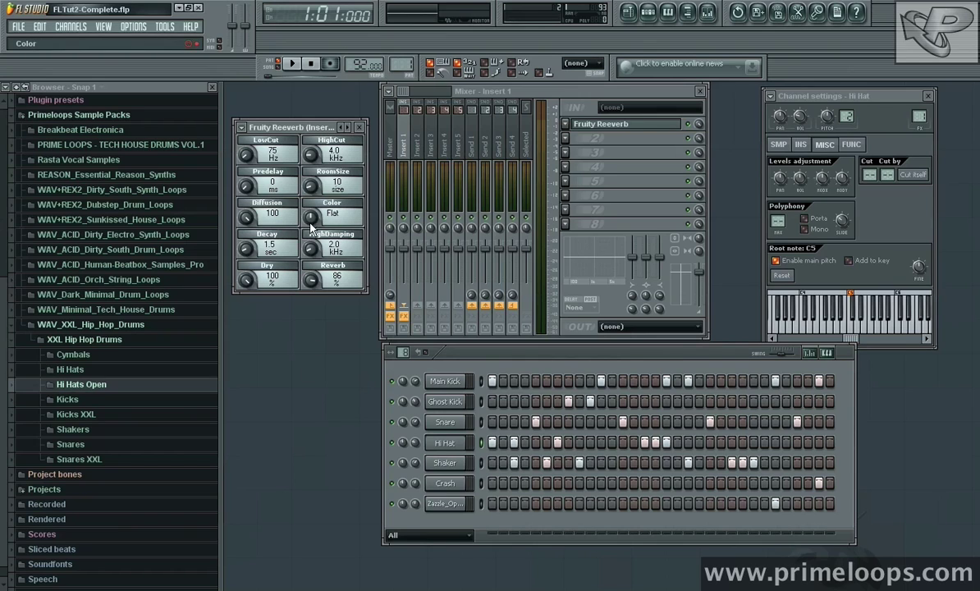
- Raise HighDamping to 8.3 kHz while the pattern plays, then stop playback
{"action": "left_click", "coordinate": [297, 65]}
{"action": "left_click_drag", "start_coordinate": [311, 248], "coordinate": [311, 220]}
{"action": "key", "text": "space"}
- Close the Hi Hat settings and mixer, and rearrange the Reeverb and step sequencer windows
{"action": "left_click", "coordinate": [928, 96]}
{"action": "left_click_drag", "start_coordinate": [686, 358], "coordinate": [549, 391]}
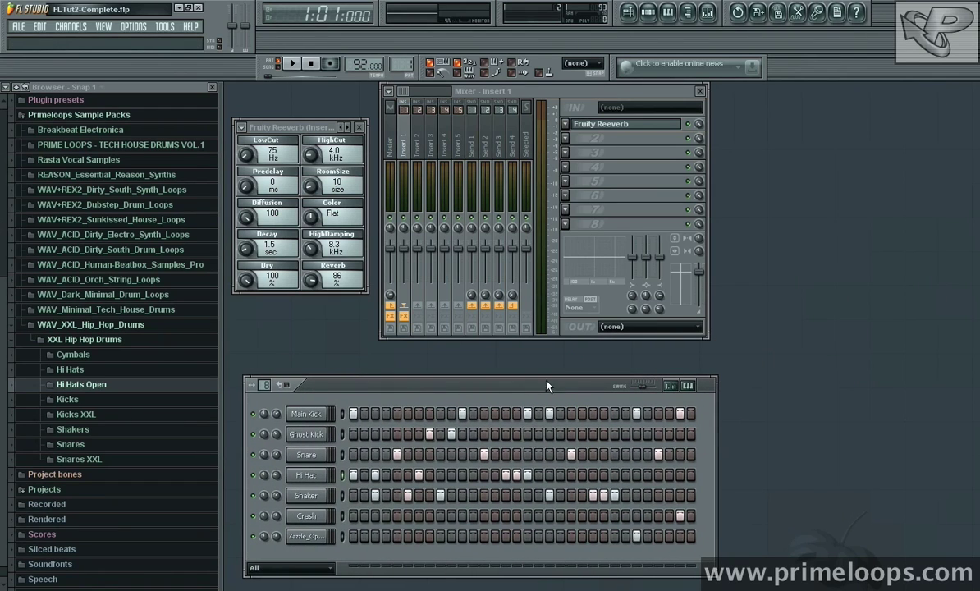
{"action": "left_click", "coordinate": [699, 90]}
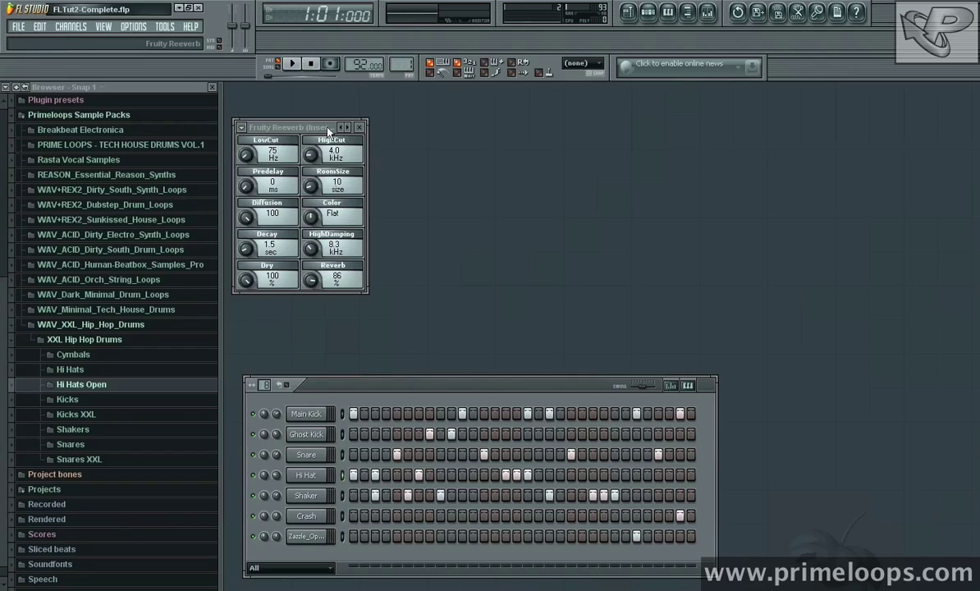
{"action": "left_click_drag", "start_coordinate": [305, 127], "coordinate": [300, 92]}
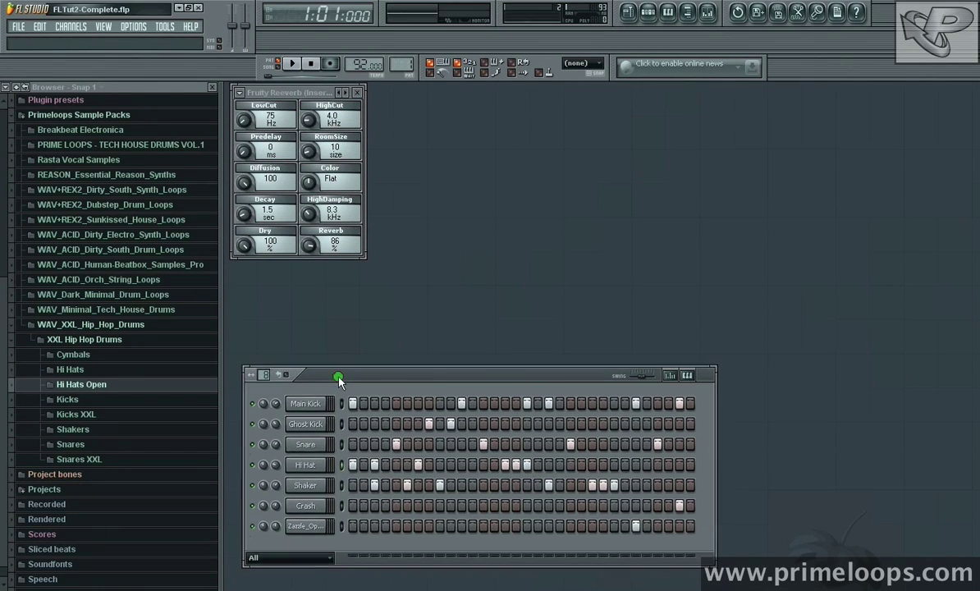
{"action": "left_click_drag", "start_coordinate": [339, 383], "coordinate": [326, 287]}
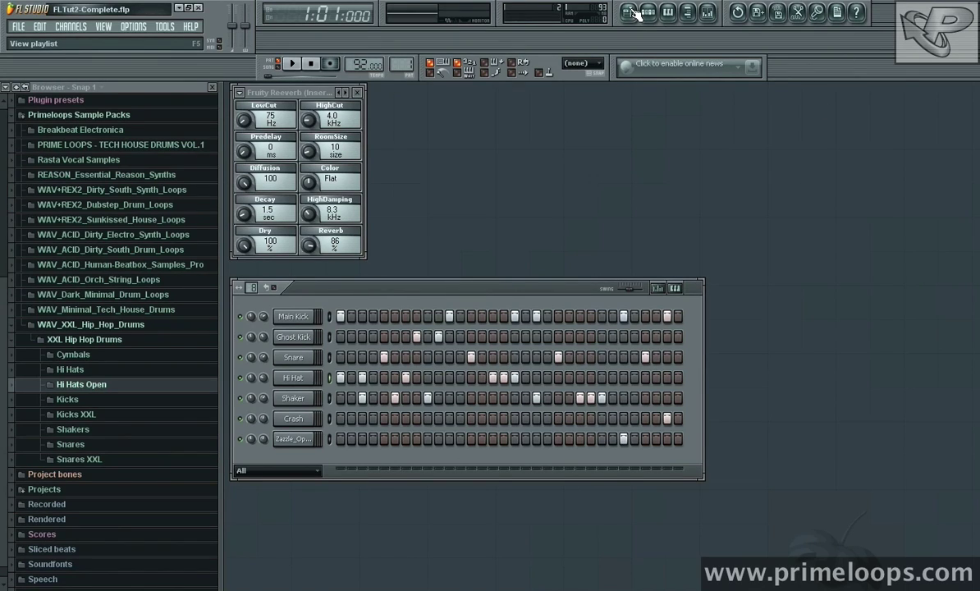
- Open the playlist and create an automation clip from the Fruity Reeverb HighDamping knob
{"action": "left_click", "coordinate": [633, 13]}
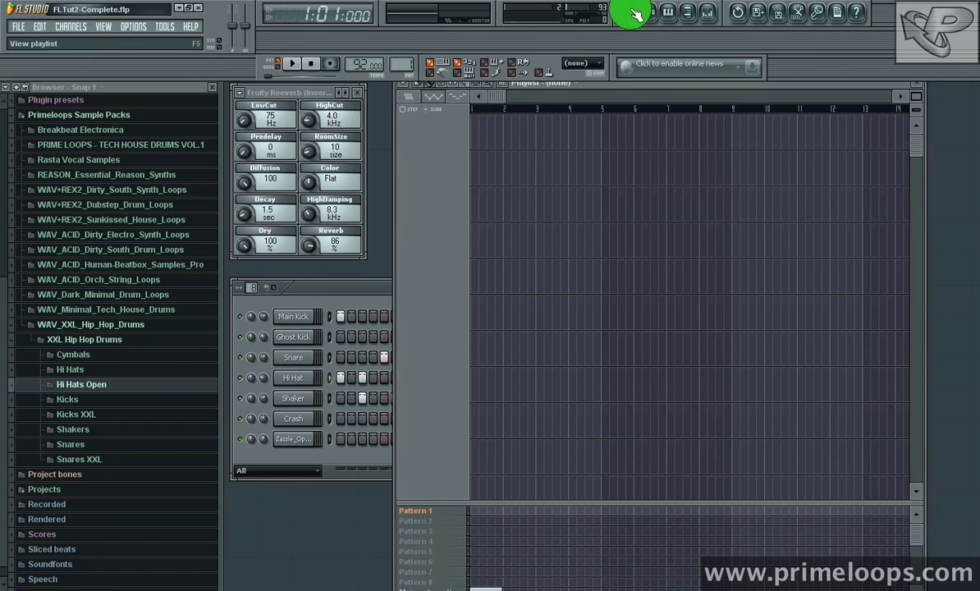
{"action": "left_click_drag", "start_coordinate": [628, 80], "coordinate": [673, 93]}
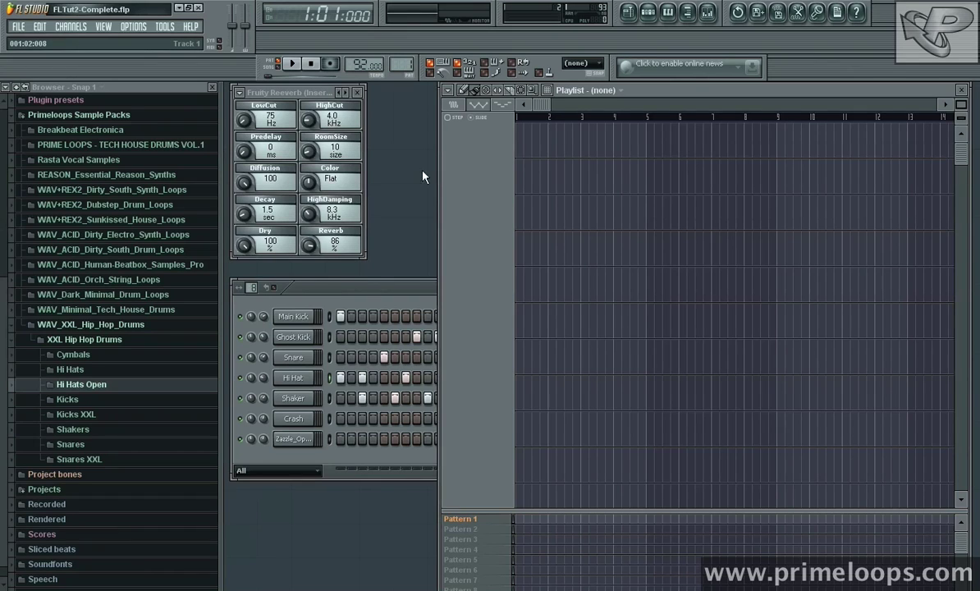
{"action": "left_click", "coordinate": [309, 215]}
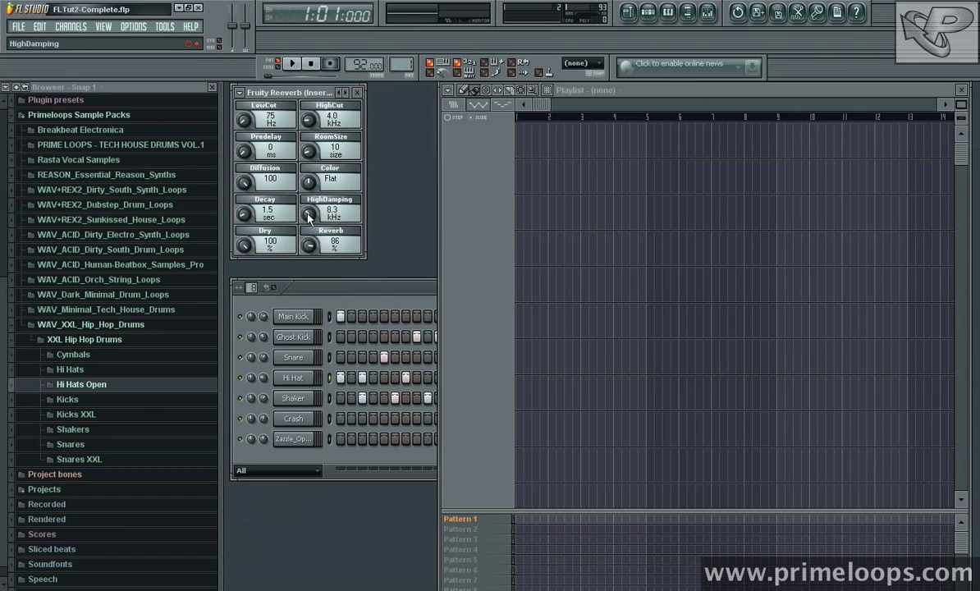
{"action": "left_click", "coordinate": [355, 296]}
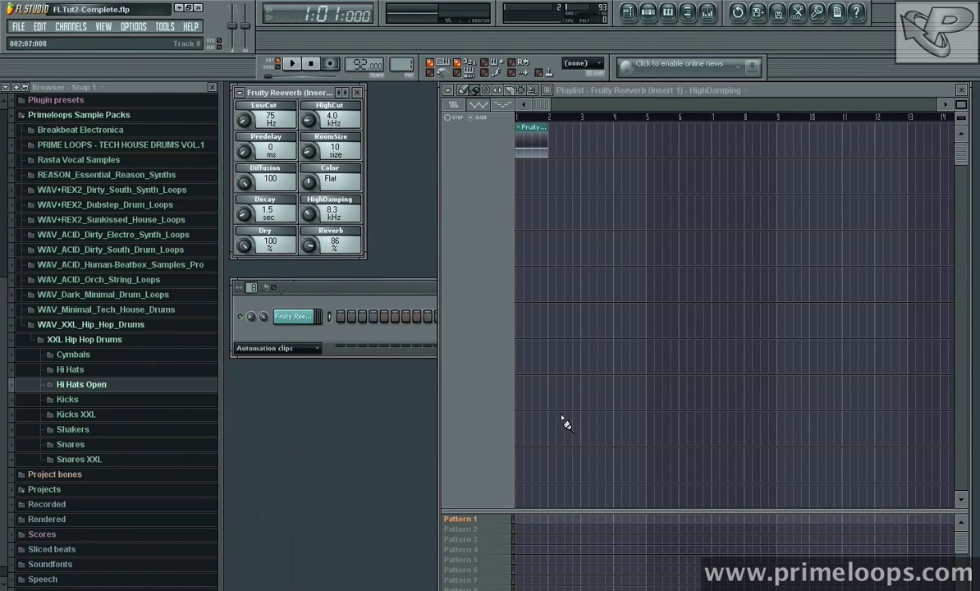
- Place Pattern 1 at the song start and stretch the automation clip and curve to bar 3
{"action": "left_click", "coordinate": [518, 521]}
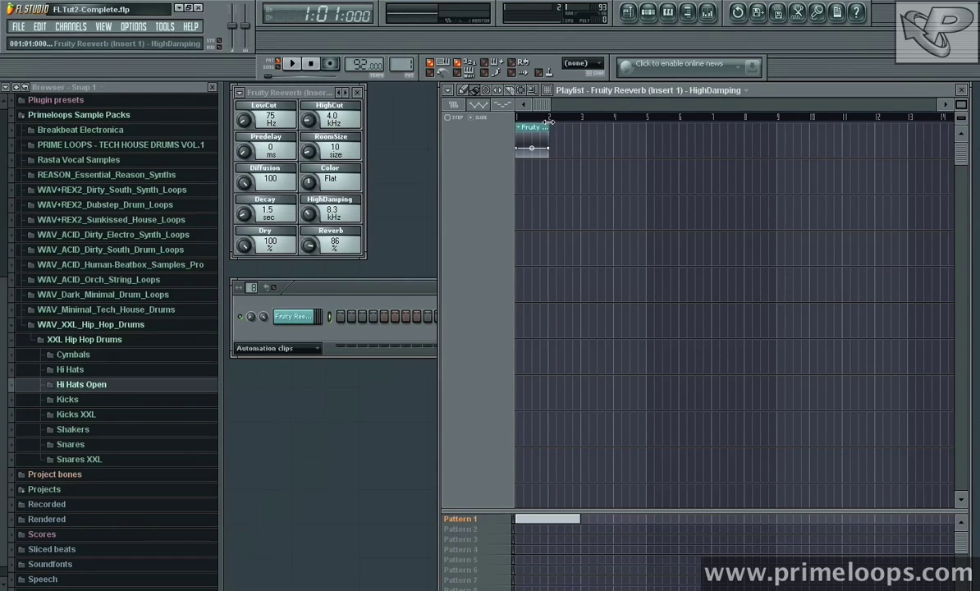
{"action": "left_click_drag", "start_coordinate": [548, 124], "coordinate": [581, 117]}
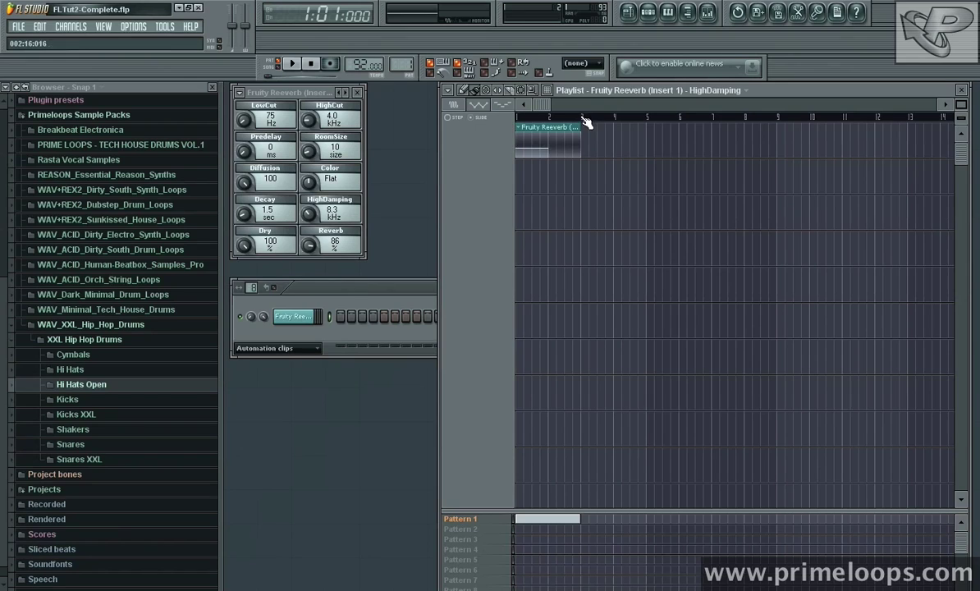
{"action": "left_click_drag", "start_coordinate": [548, 148], "coordinate": [585, 149]}
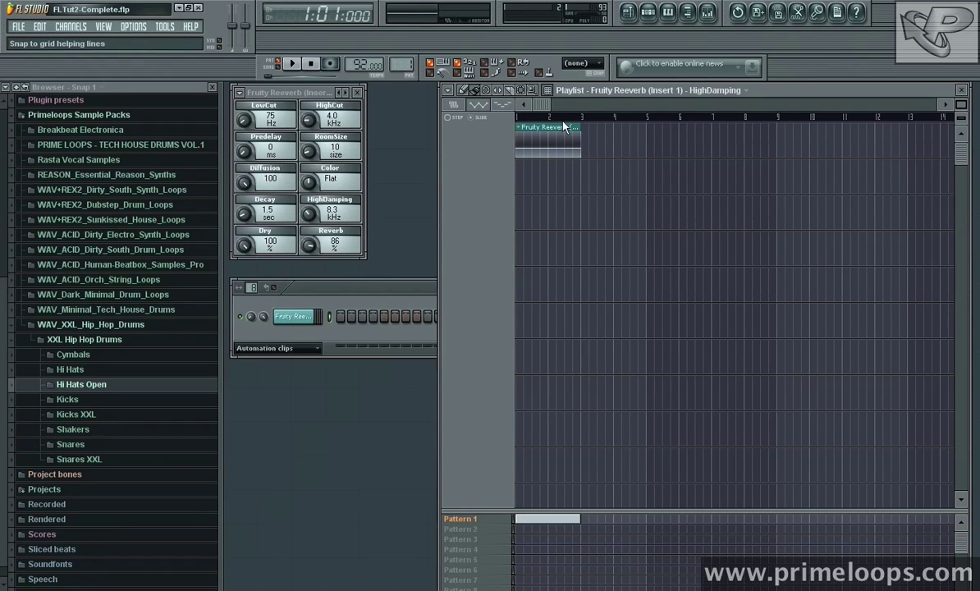
{"action": "left_click", "coordinate": [557, 217]}
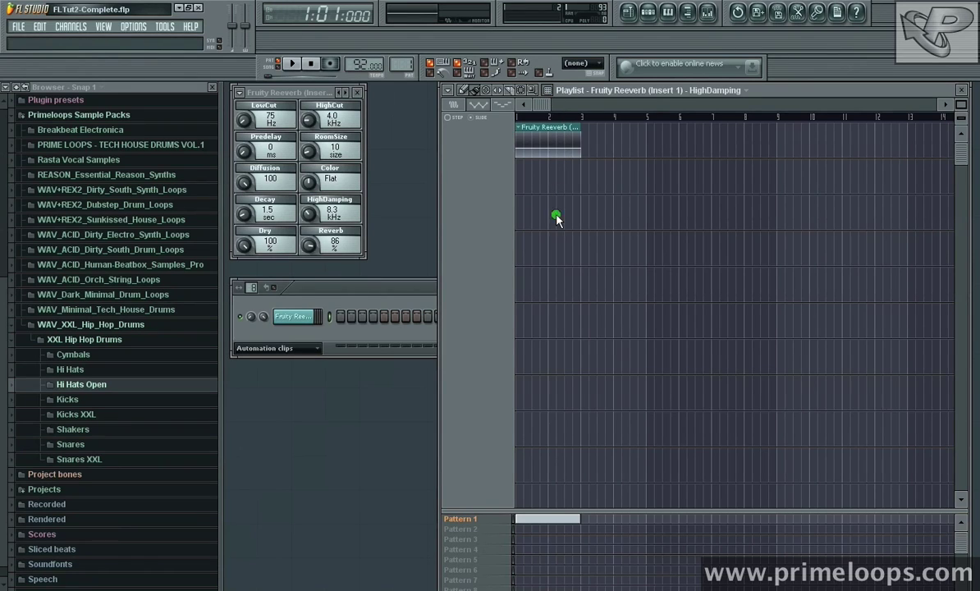
{"action": "mouse_move", "coordinate": [580, 125]}
{"action": "left_mouse_down"}
{"action": "mouse_move", "coordinate": [525, 124]}
{"action": "mouse_move", "coordinate": [576, 136]}
{"action": "left_mouse_up"}
- Bring the channel rack forward and set its filter to show All channels
{"action": "left_click", "coordinate": [394, 288]}
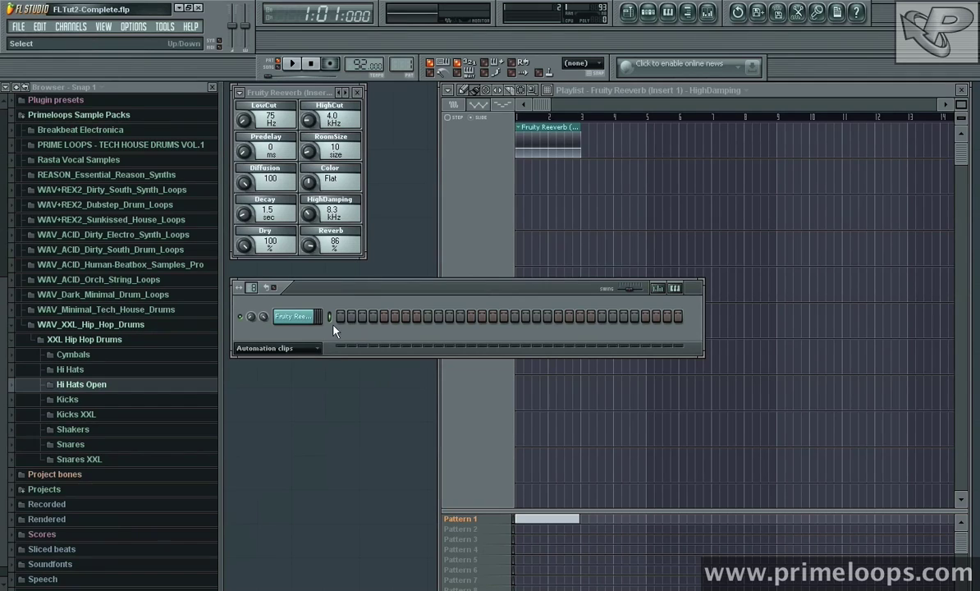
{"action": "left_click", "coordinate": [292, 368]}
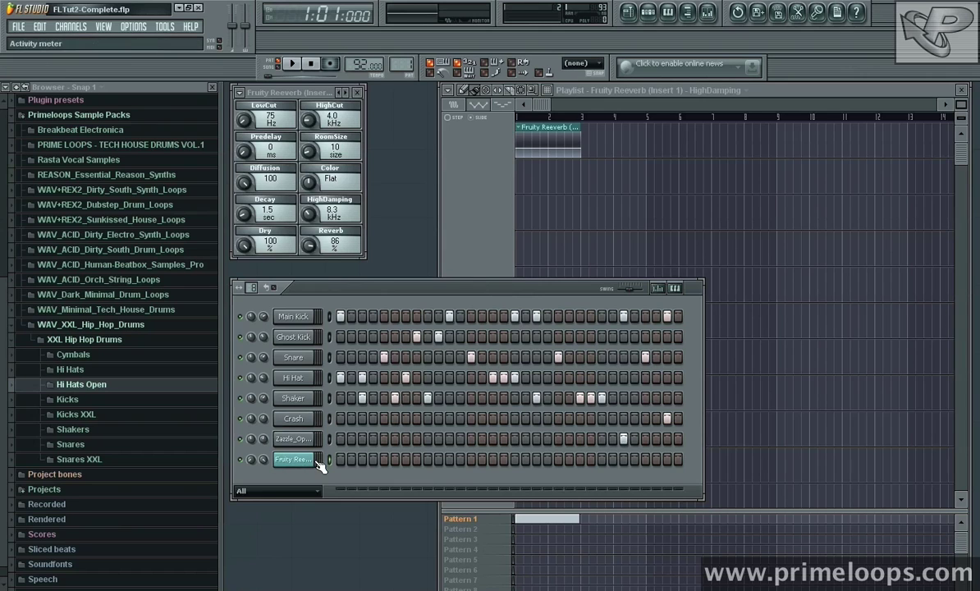
{"action": "left_click", "coordinate": [849, 90]}
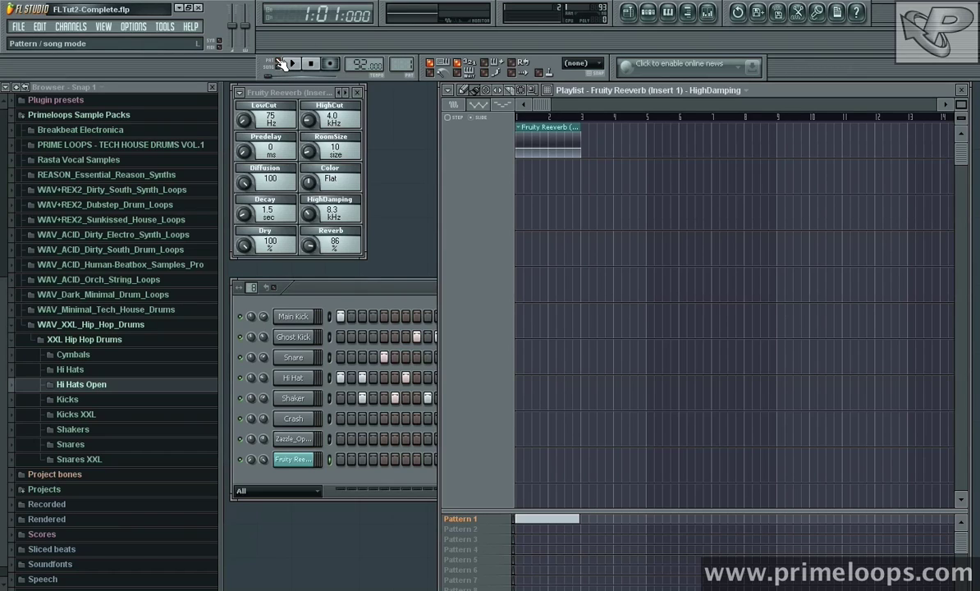
- Preview the pattern, switch to SONG mode, and play the song from the playlist
{"action": "left_click", "coordinate": [369, 286]}
{"action": "key", "text": "space"}
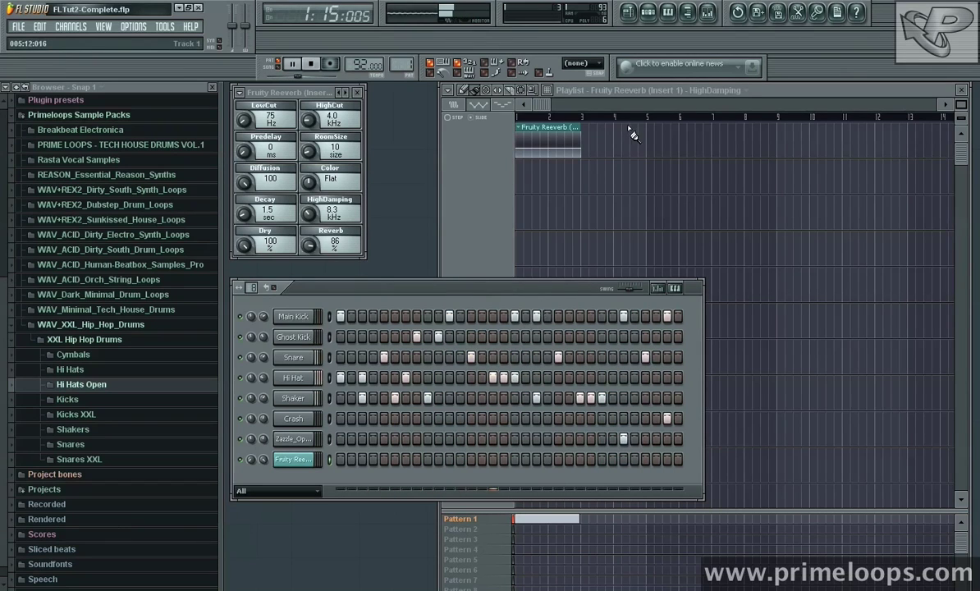
{"action": "key", "text": "space"}
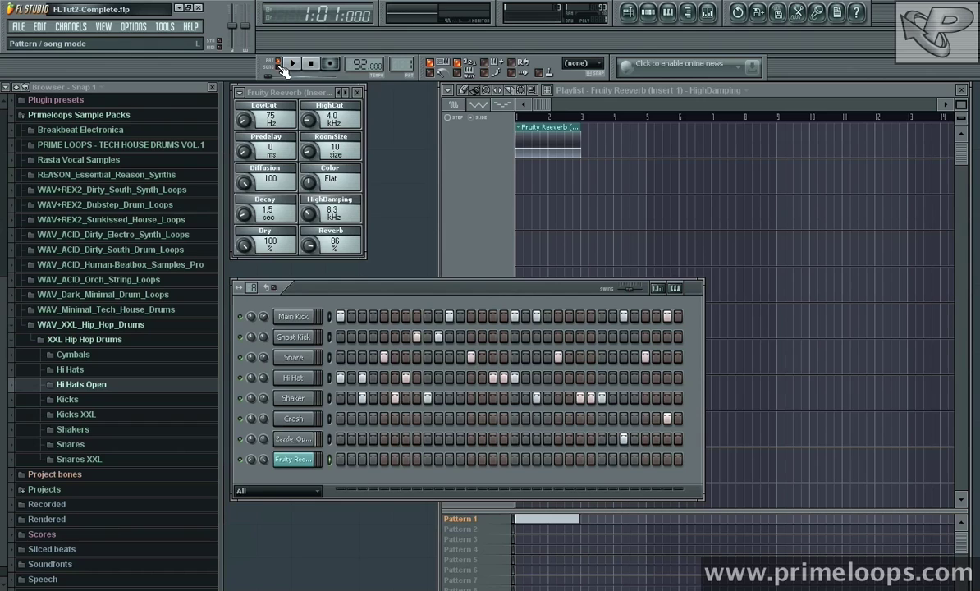
{"action": "left_click", "coordinate": [276, 66]}
{"action": "left_click", "coordinate": [625, 90]}
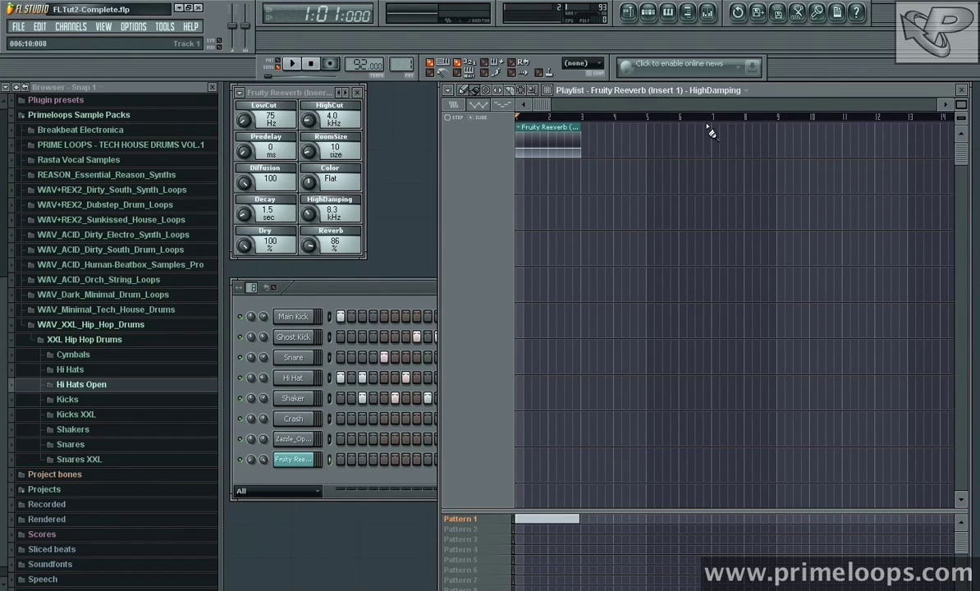
{"action": "key", "text": "space"}
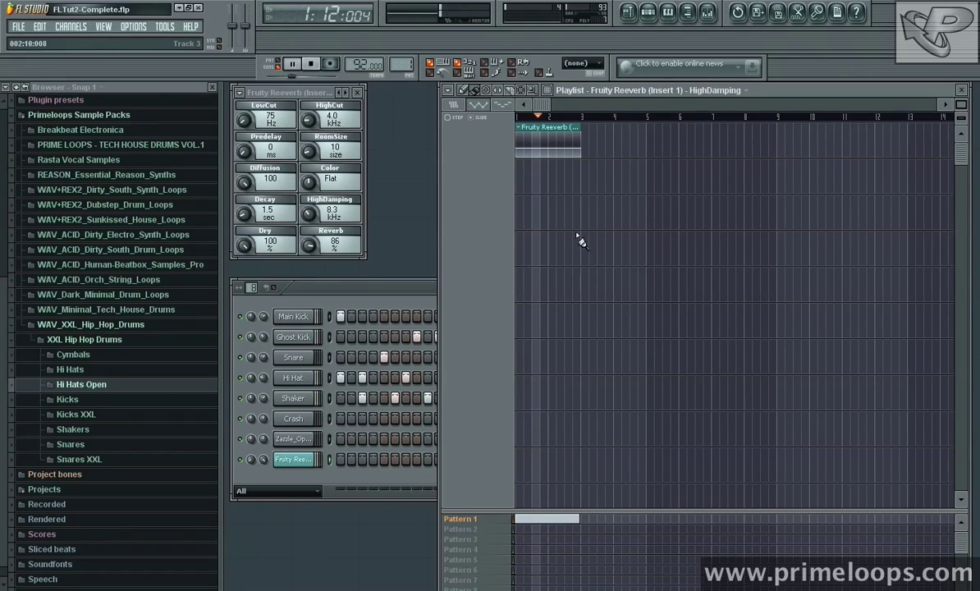
{"action": "key", "text": "space"}
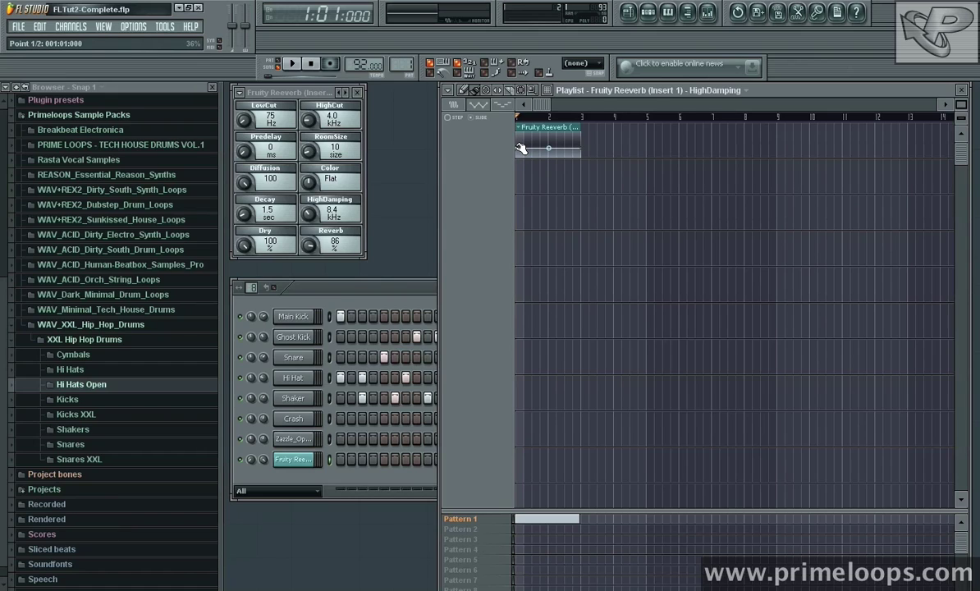
- Shape the HighDamping curve from zero to one early peak and back down, then play it
{"action": "left_click_drag", "start_coordinate": [520, 148], "coordinate": [534, 157]}
{"action": "left_click_drag", "start_coordinate": [534, 158], "coordinate": [536, 143]}
{"action": "right_click", "coordinate": [544, 152]}
{"action": "left_click_drag", "start_coordinate": [541, 147], "coordinate": [541, 163]}
{"action": "left_click_drag", "start_coordinate": [578, 150], "coordinate": [580, 164]}
{"action": "key", "text": "space"}
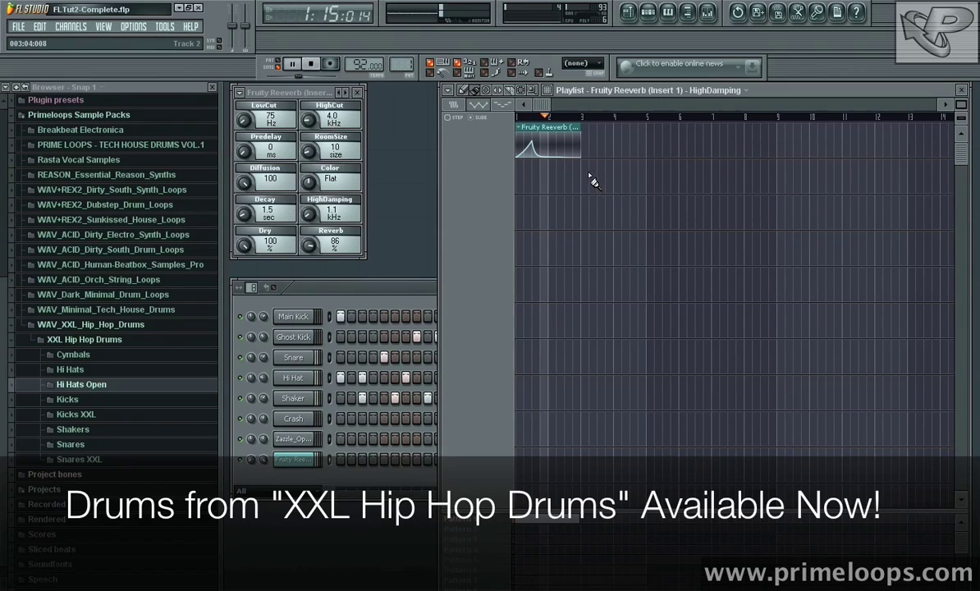
{"action": "key", "text": "space"}
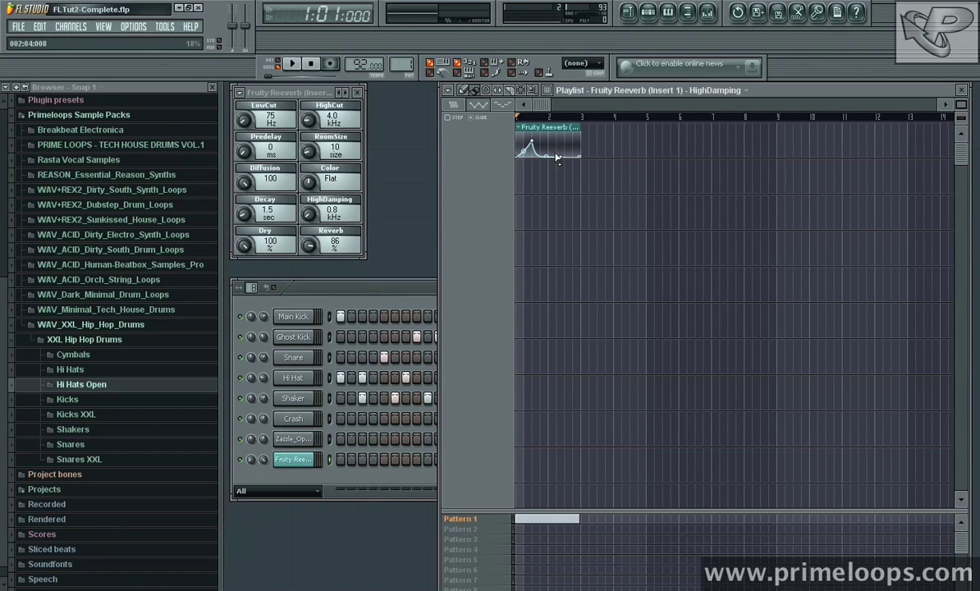
- Drag a curve point upward to form a second peak, then play it back to hear it
{"action": "left_click_drag", "start_coordinate": [531, 151], "coordinate": [551, 145]}
{"action": "key", "text": "space"}
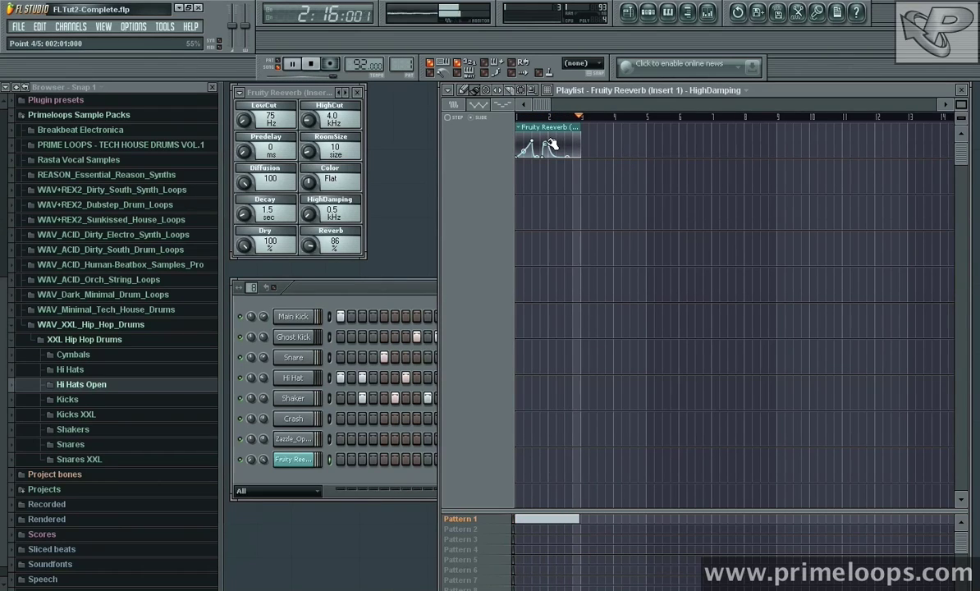
{"action": "key", "text": "space"}
- Turn the HighDamping knob up to 6.4 kHz, then back down, and audition the automation again
{"action": "left_click_drag", "start_coordinate": [310, 223], "coordinate": [310, 216]}
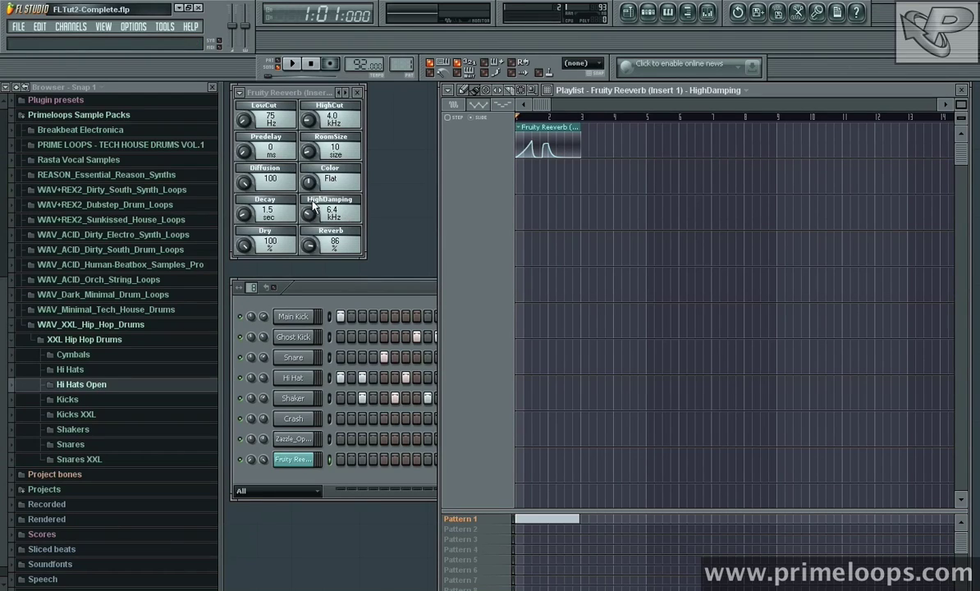
{"action": "left_click_drag", "start_coordinate": [315, 217], "coordinate": [315, 234]}
{"action": "key", "text": "space"}
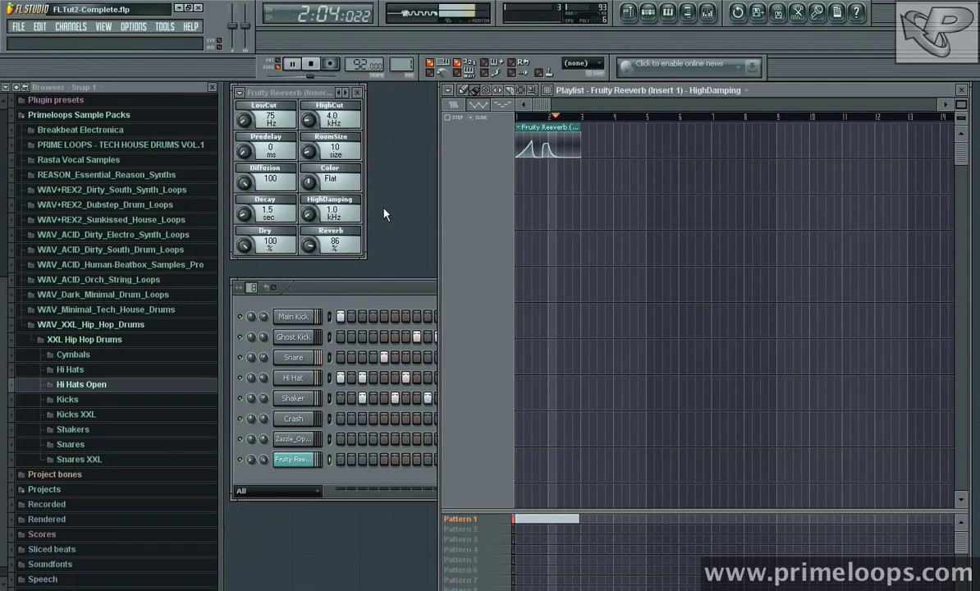
{"action": "key", "text": "space"}
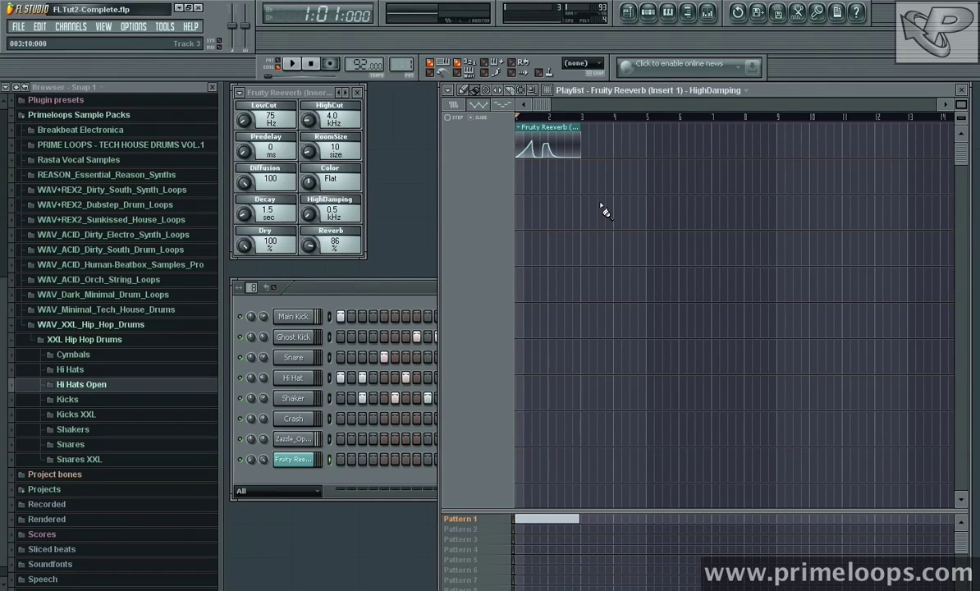